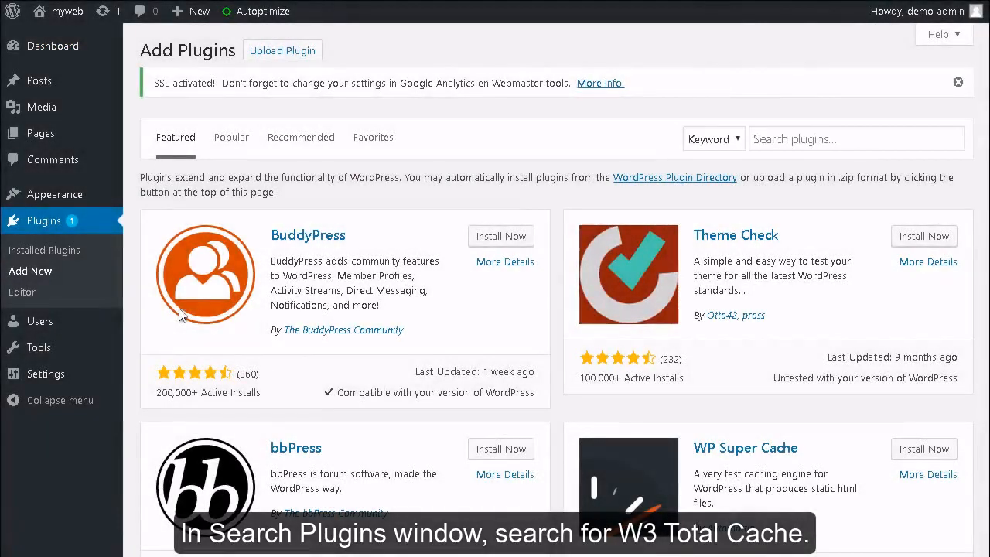
Step: Search the plugin directory for 'W3 total cache' and install the W3 Total Cache plugin
left_click(782, 147)
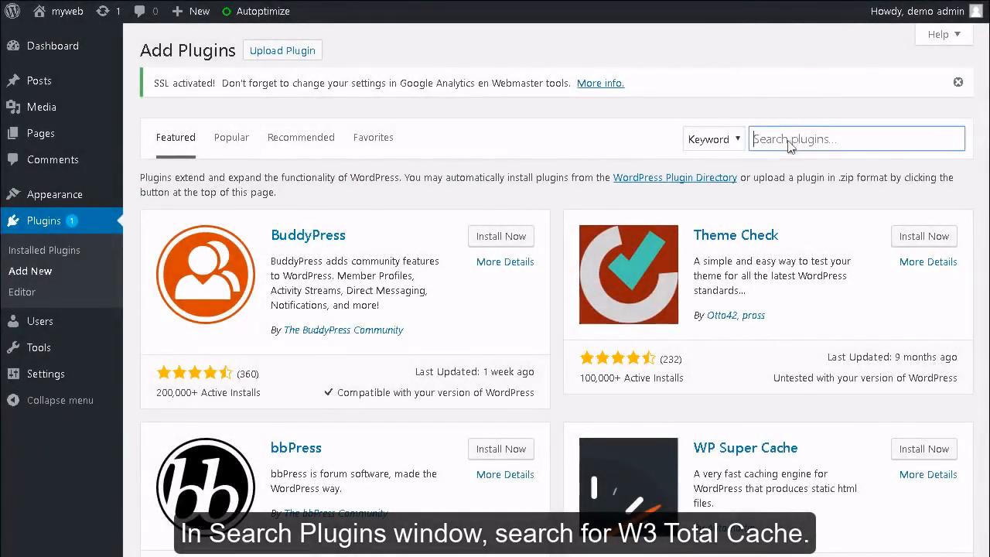
type("W3 total cache")
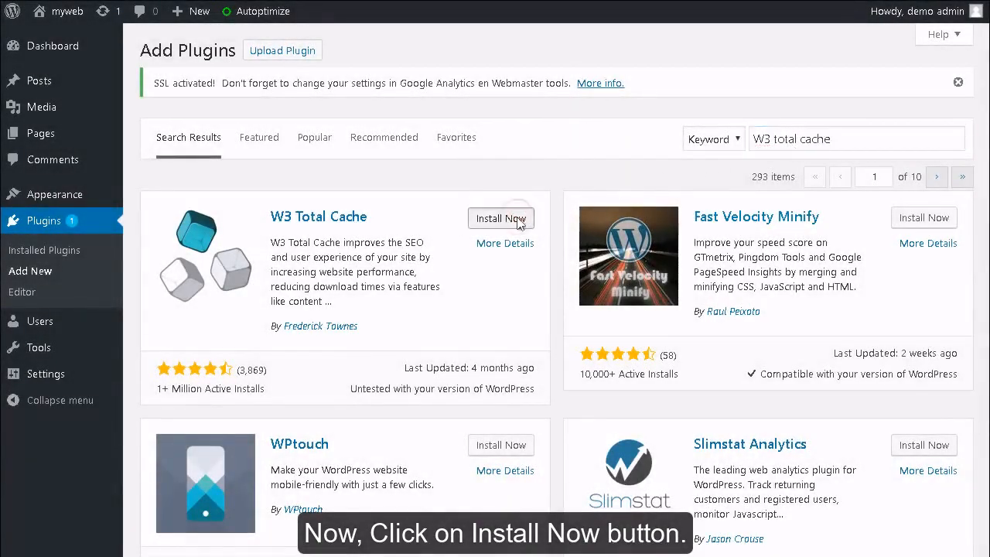
left_click(518, 221)
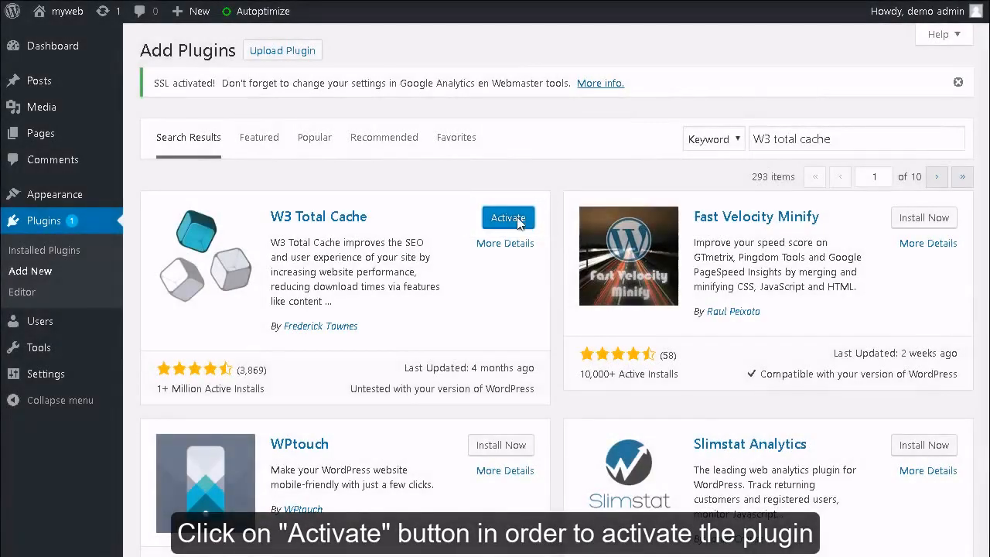
Step: Activate W3 Total Cache and go to its General Settings page
left_click(508, 218)
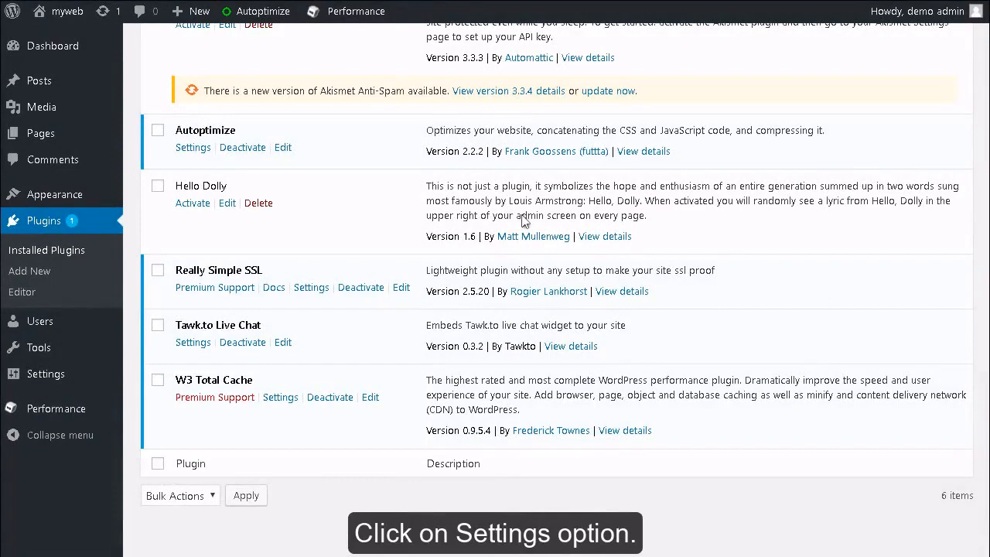
left_click(282, 397)
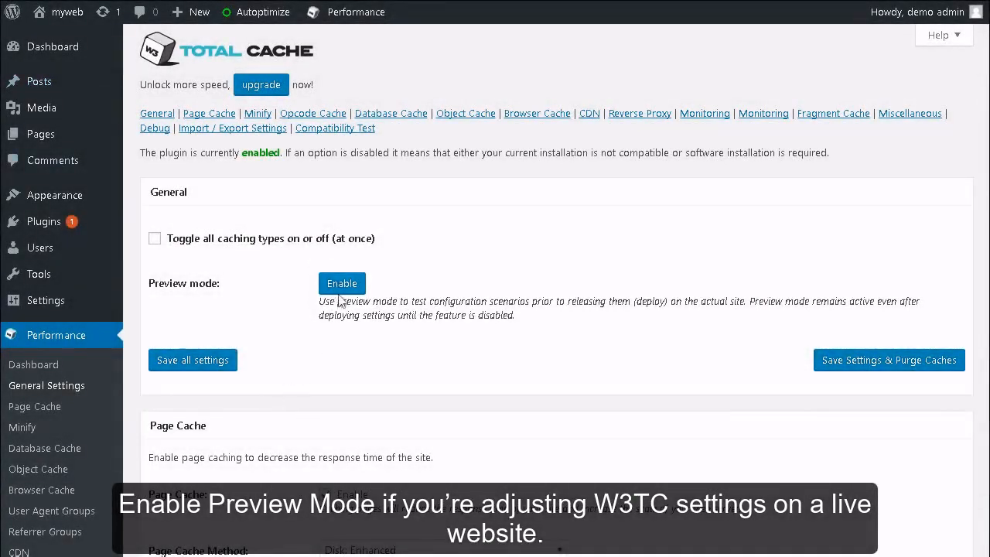
Step: Enable preview mode, keeping Page Cache on with the Disk: Enhanced method
left_click(341, 288)
scroll(345, 294, "down", 5)
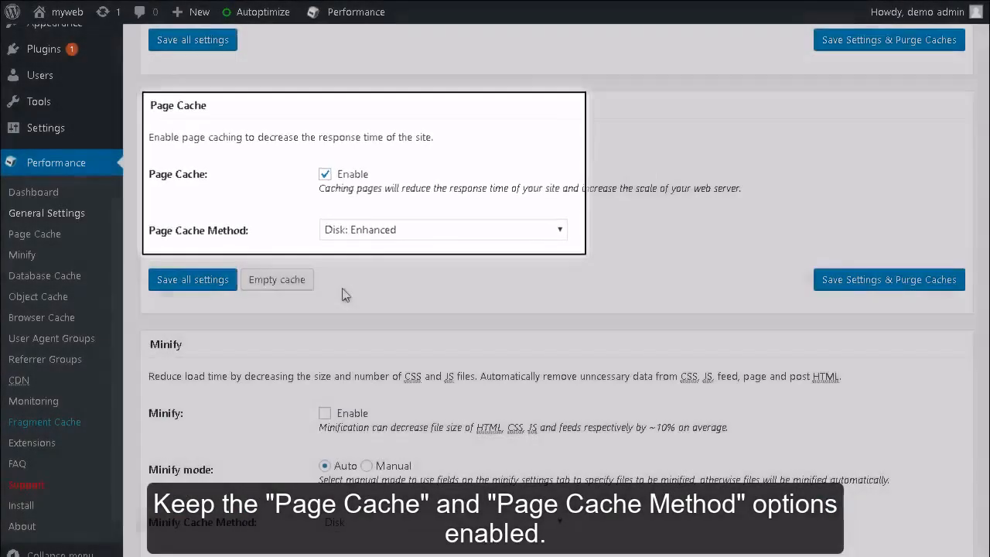
scroll(345, 294, "down", 4)
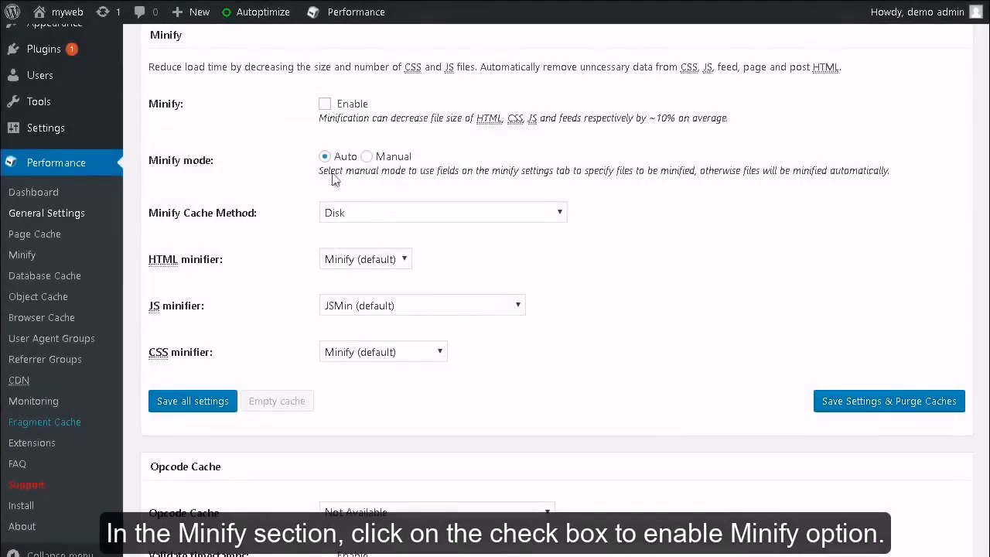
Step: Turn on Minify with the Manual minify mode
left_click(324, 104)
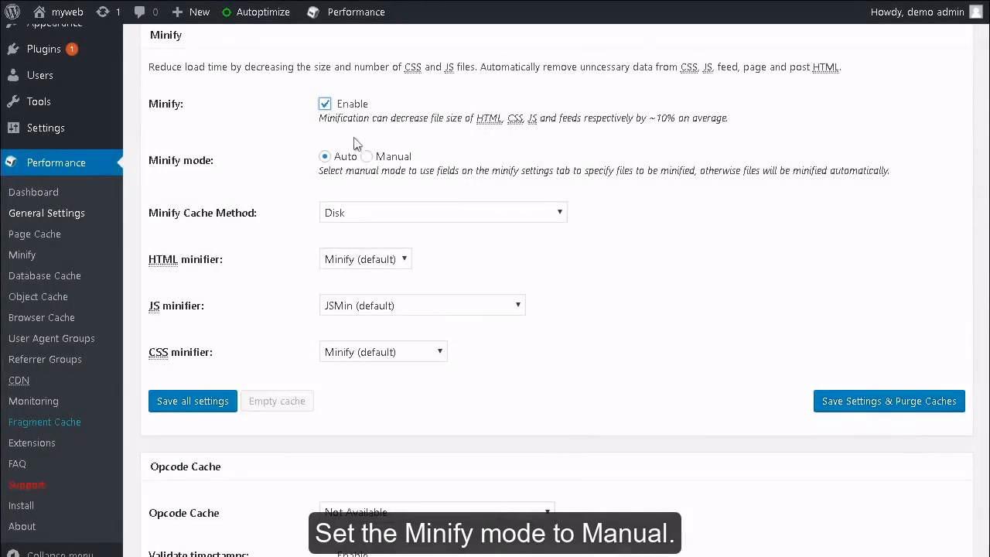
left_click(366, 156)
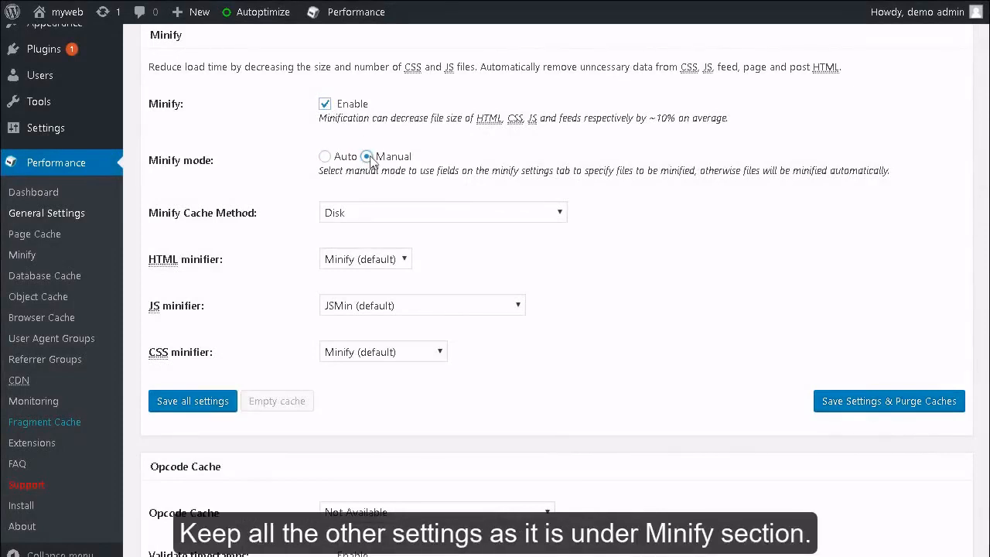
scroll(371, 160, "down", 5)
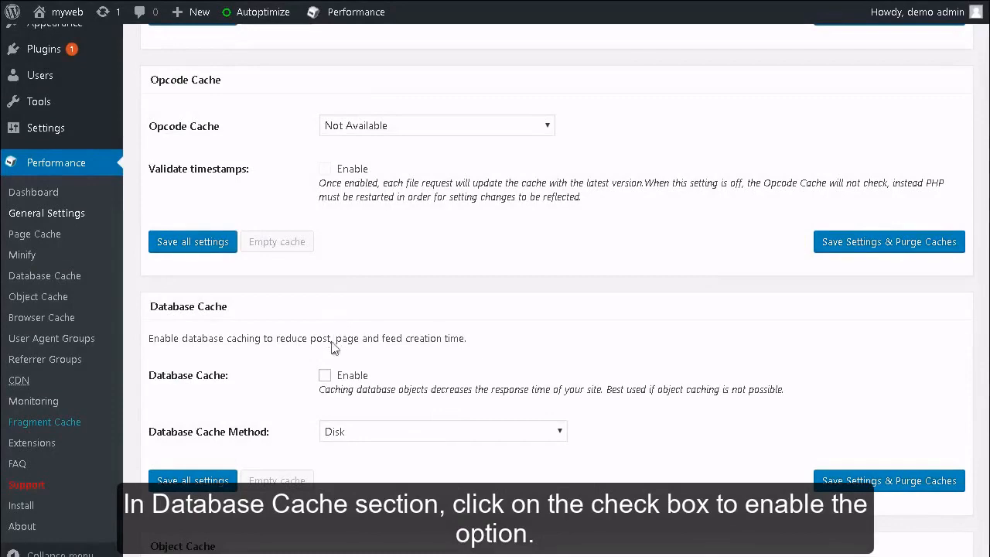
Step: Enable Database Cache, Object Cache with the Disk method, and Browser Cache
left_click(325, 376)
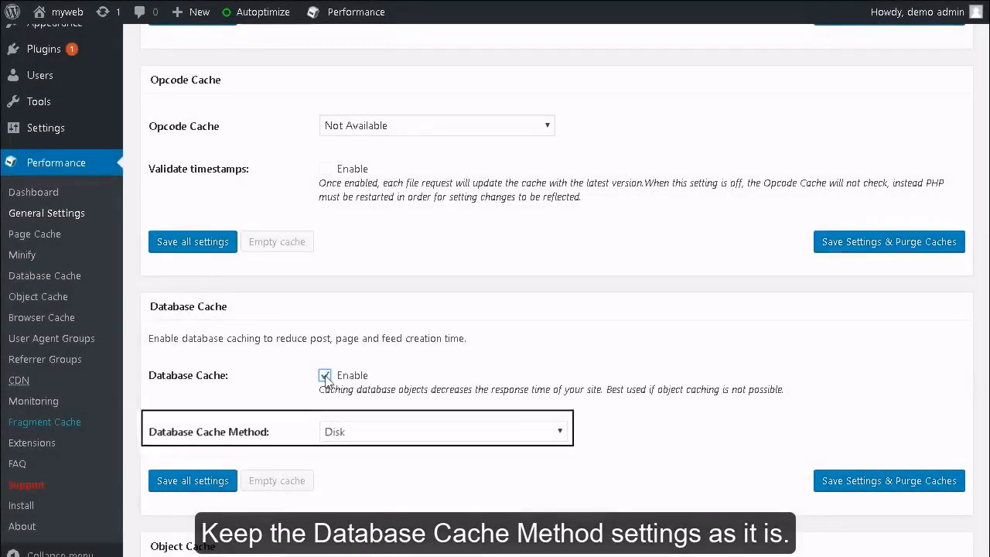
scroll(324, 381, "down", 7)
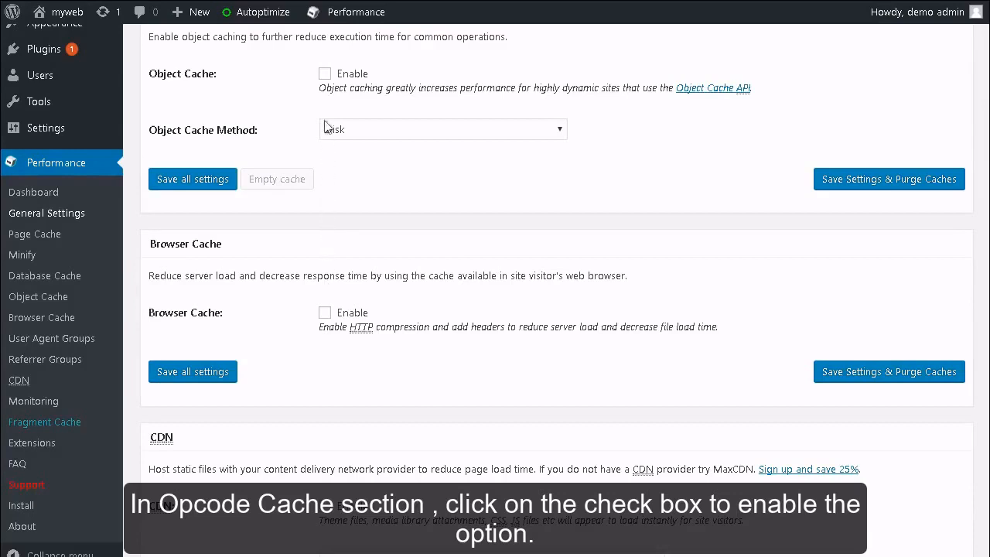
left_click(324, 74)
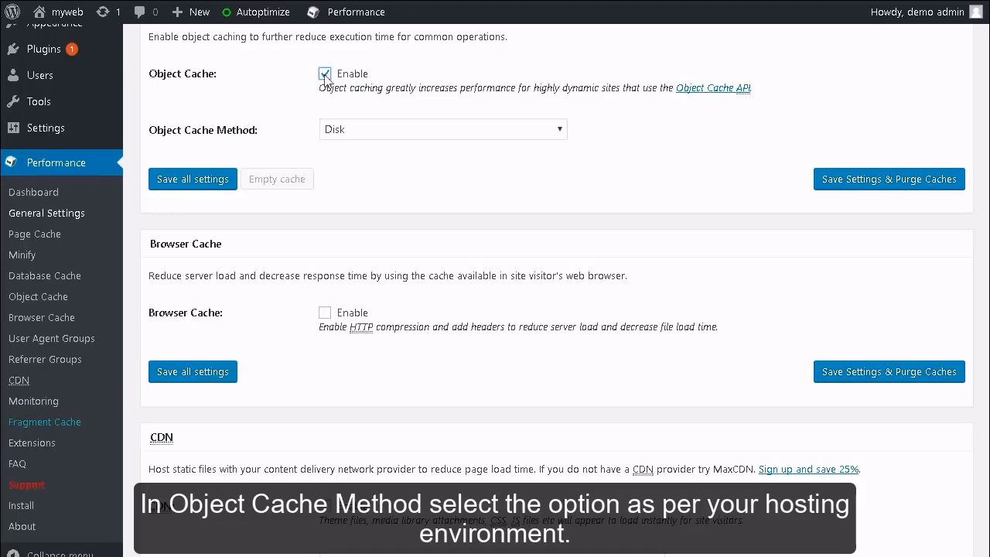
left_click(559, 131)
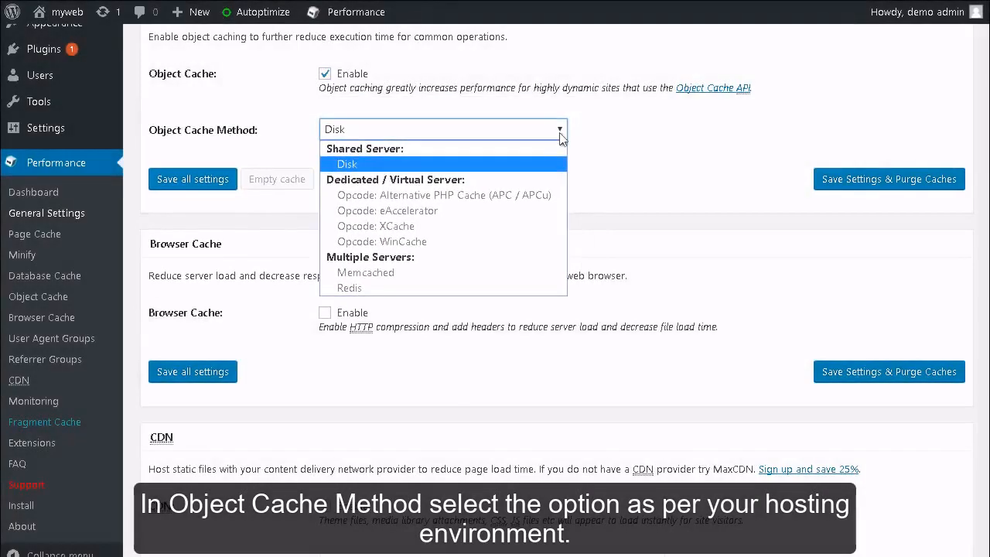
left_click(561, 133)
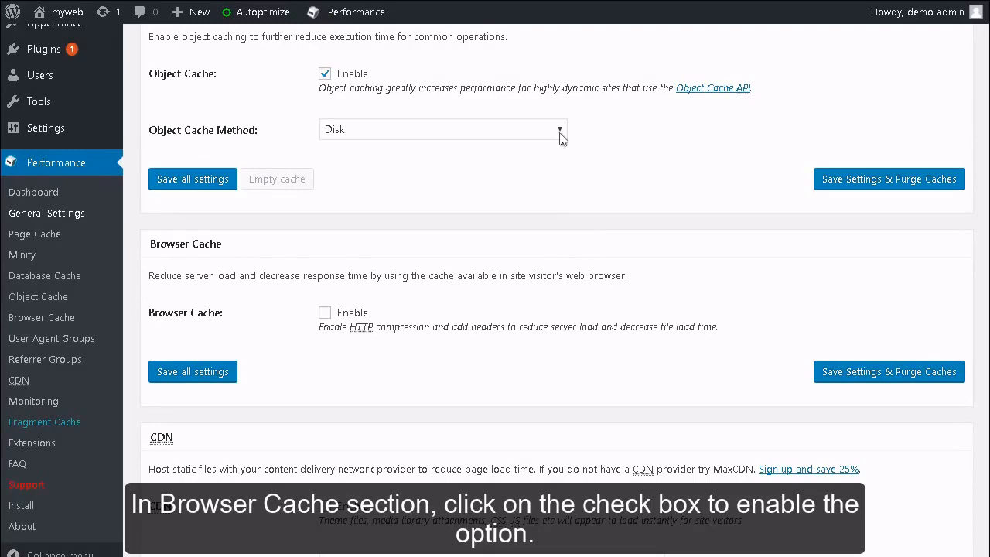
left_click(325, 313)
scroll(325, 317, "down", 5)
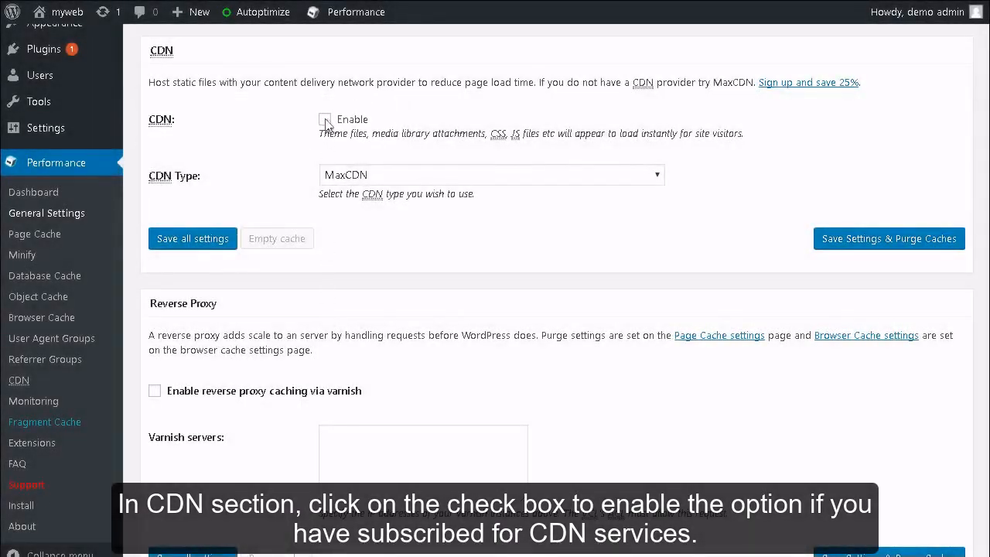
Step: Turn on CDN support, keeping MaxCDN as the CDN type
left_click(325, 120)
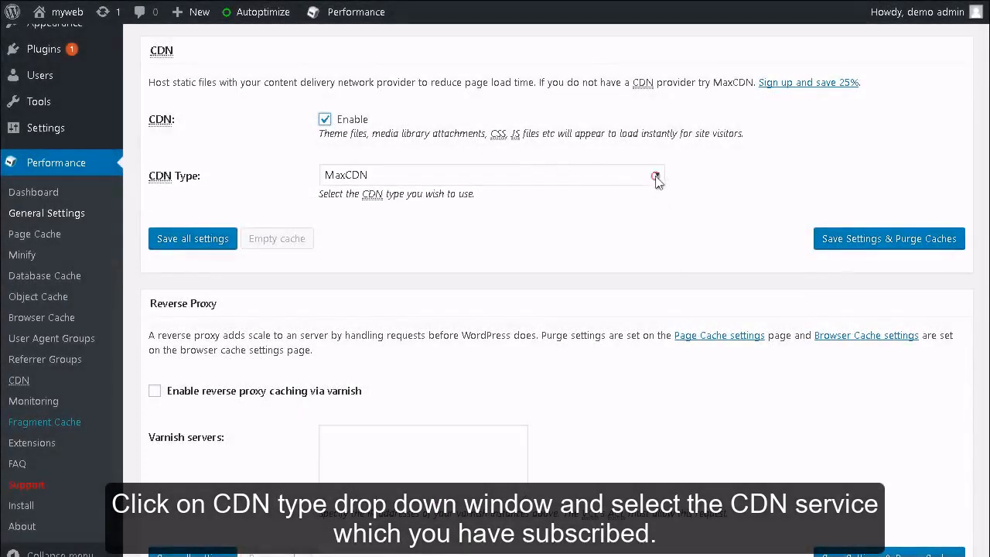
left_click(657, 176)
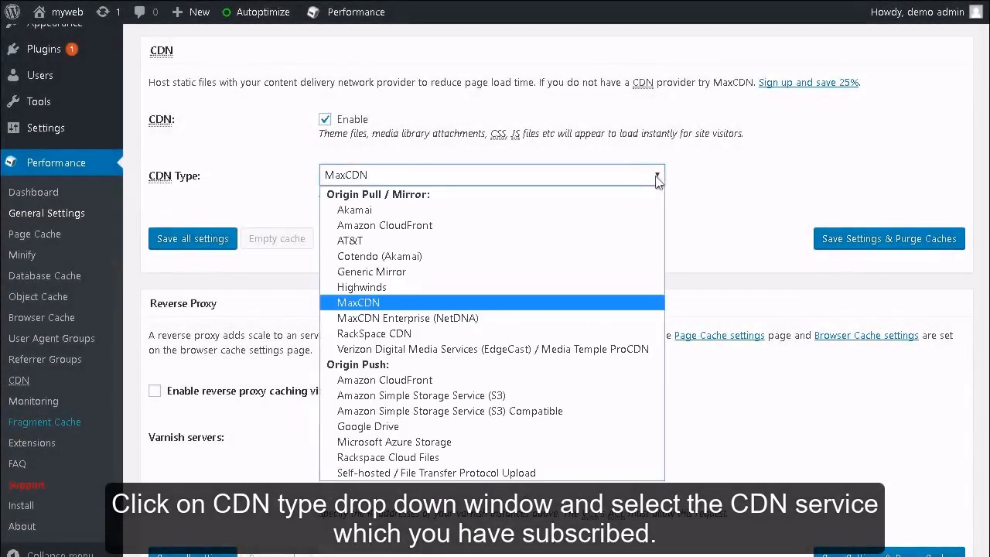
left_click(657, 176)
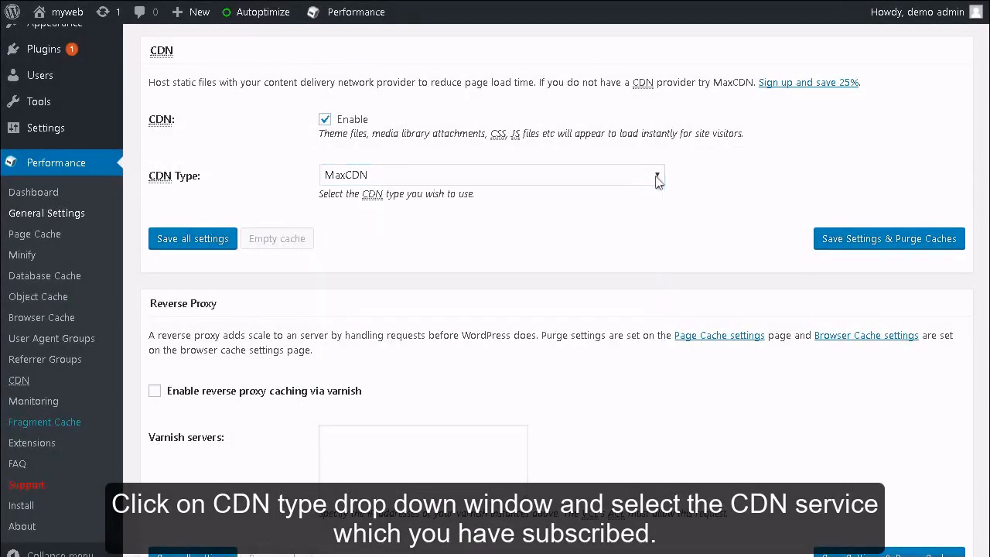
scroll(656, 182, "down", 3)
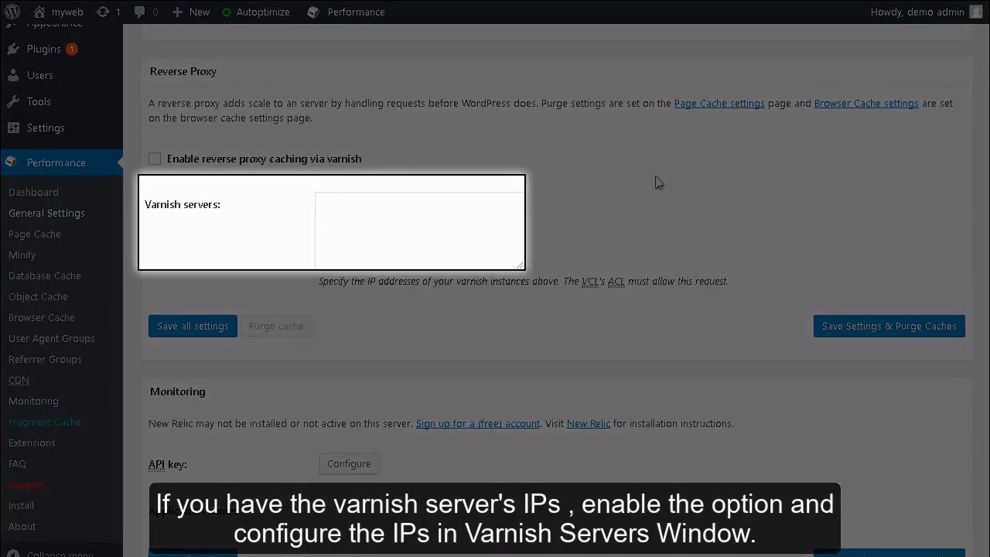
Step: Choose Disk as the Fragment Cache Method
scroll(655, 182, "down", 4)
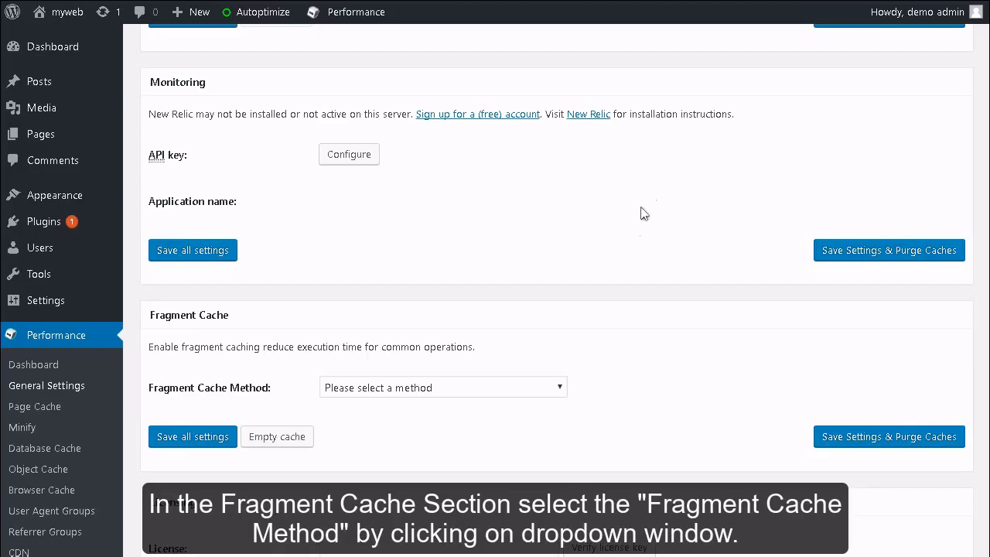
left_click(559, 388)
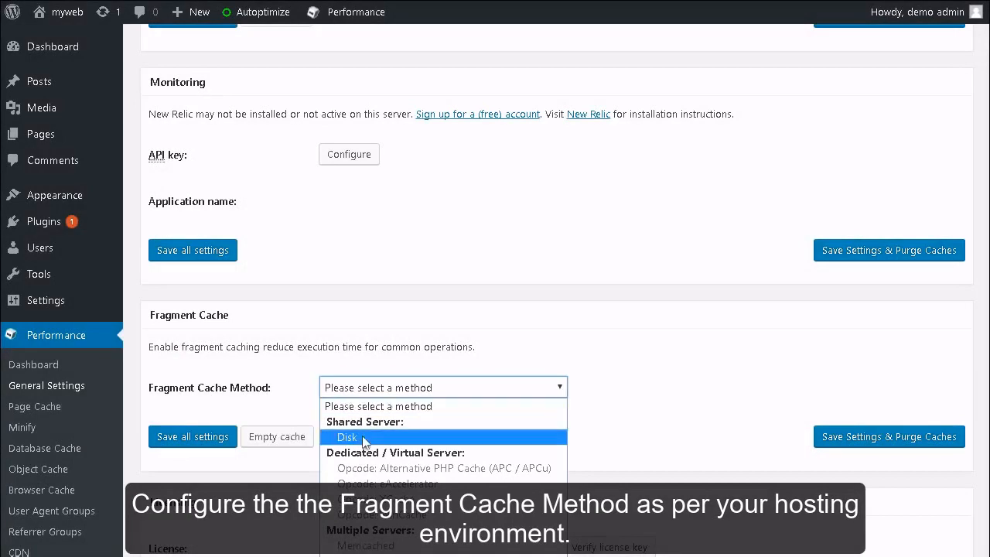
left_click(349, 438)
scroll(361, 443, "down", 5)
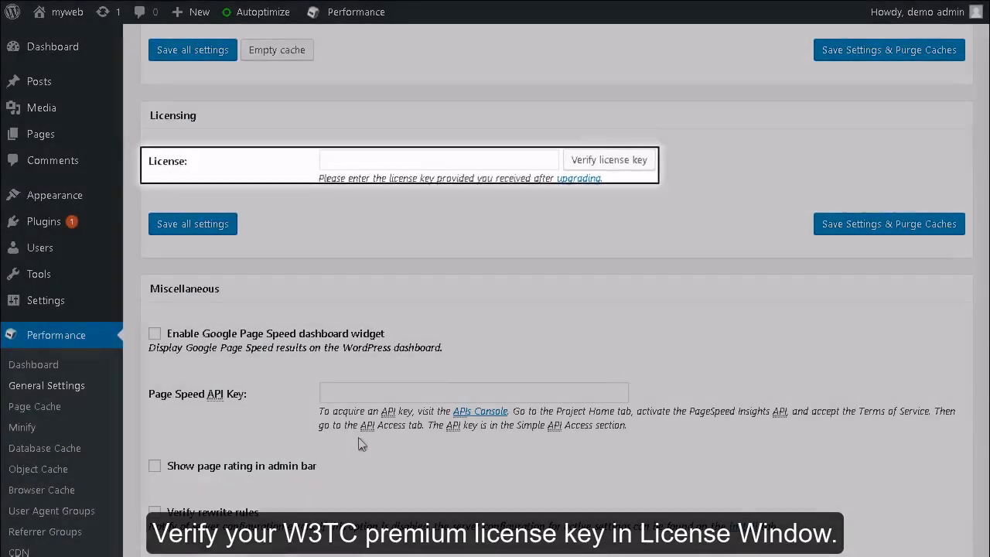
scroll(358, 443, "down", 3)
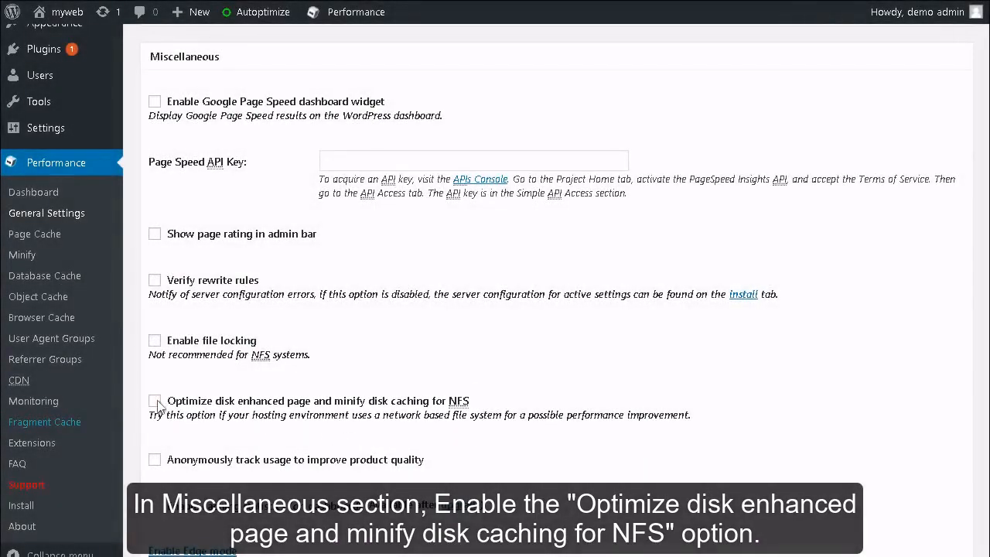
Step: Enable the NFS optimization for disk-enhanced page and minify caching, then save settings and purge caches
left_click(155, 400)
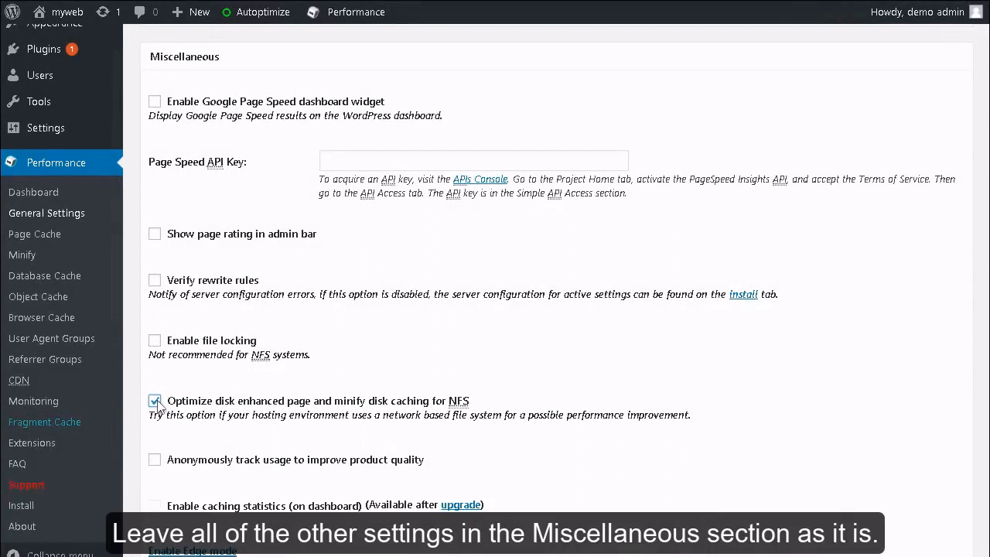
scroll(155, 402, "down", 8)
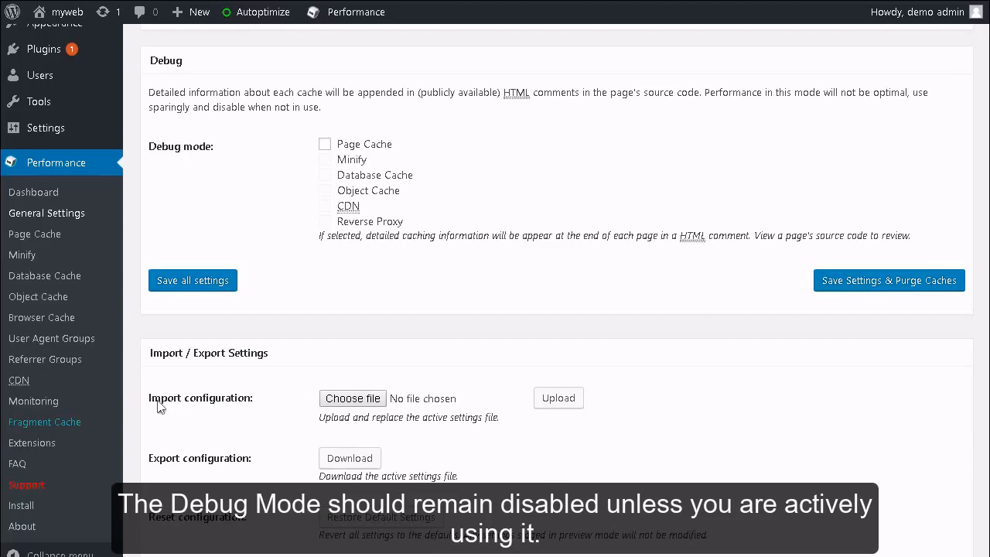
scroll(157, 408, "down", 1)
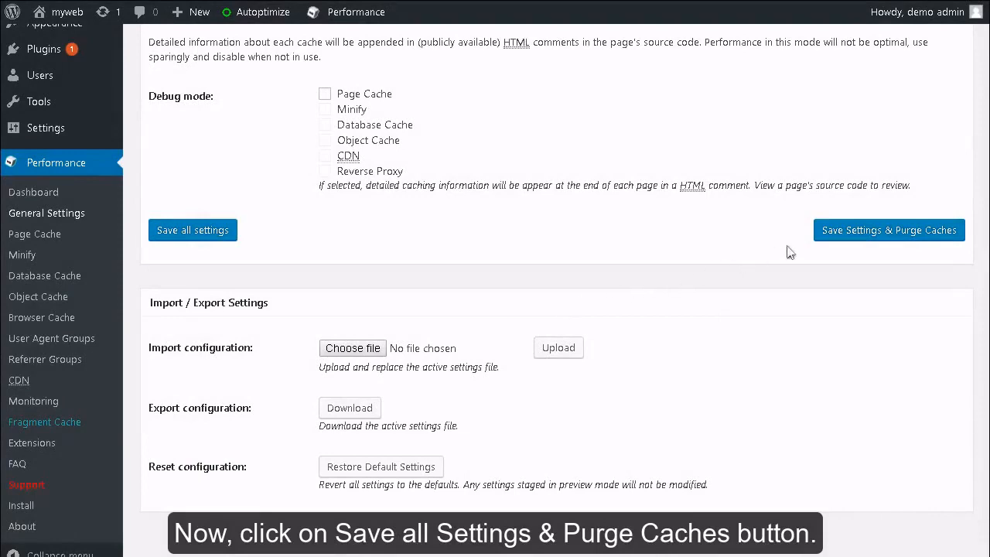
left_click(873, 230)
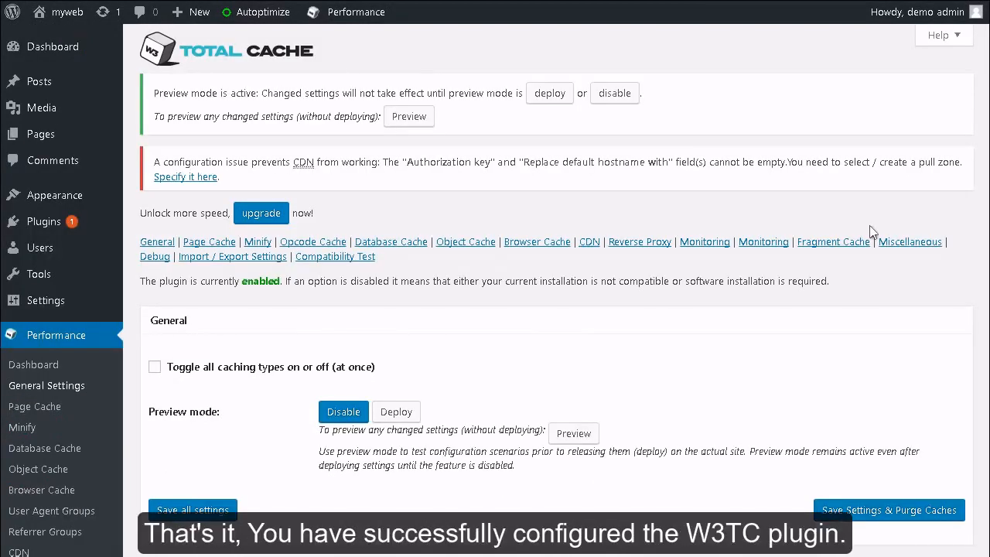